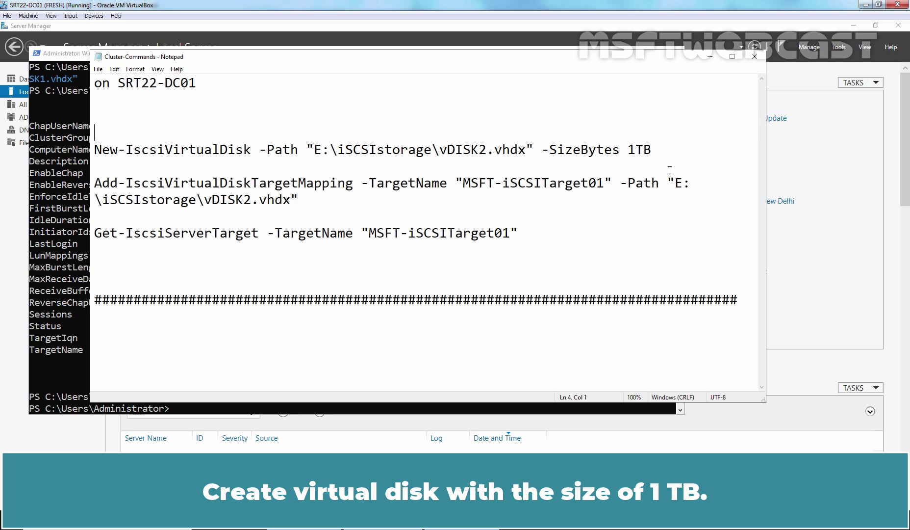
- Run the saved New-IscsiVirtualDisk command to create the 1 TB vDISK2.vhdx in E:\iSCSIstorage
{"action": "left_click", "coordinate": [664, 148], "text": "shift"}
{"action": "key", "text": "ctrl+c"}
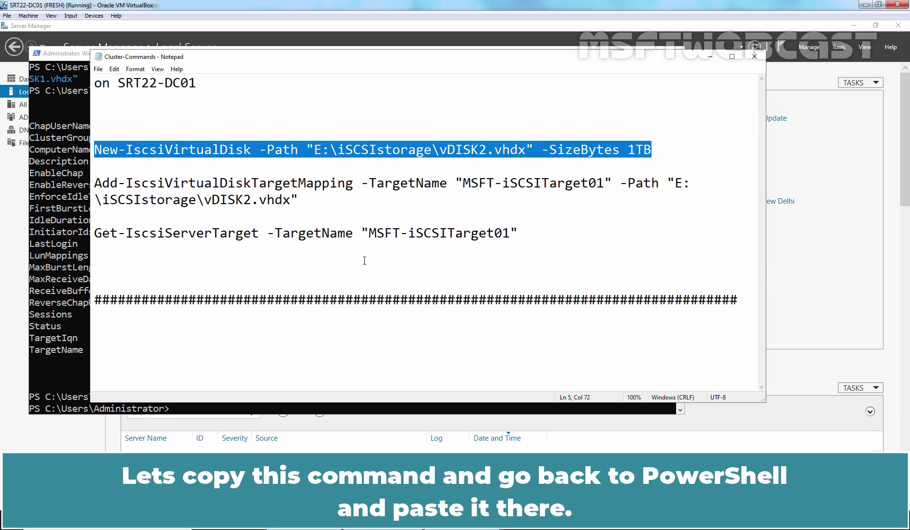
{"action": "left_click", "coordinate": [55, 255]}
{"action": "right_click", "coordinate": [256, 255]}
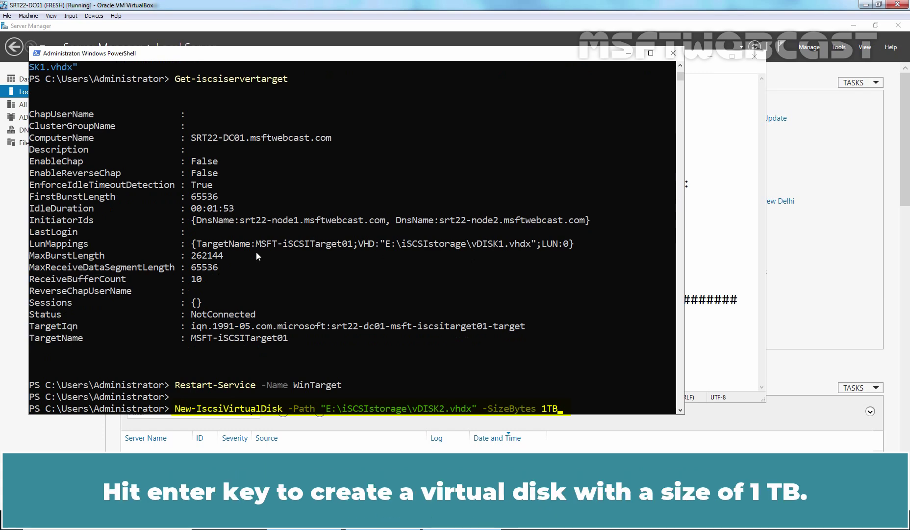
{"action": "key", "text": "Return"}
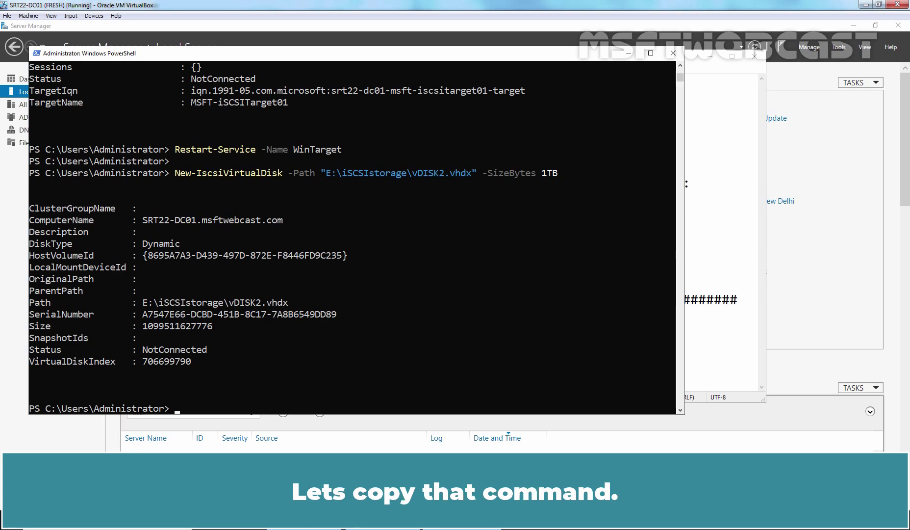
{"action": "key", "text": "alt+Tab"}
- Copy the Add-IscsiVirtualDiskTargetMapping command from the Cluster-Commands notes
{"action": "left_click", "coordinate": [298, 199]}
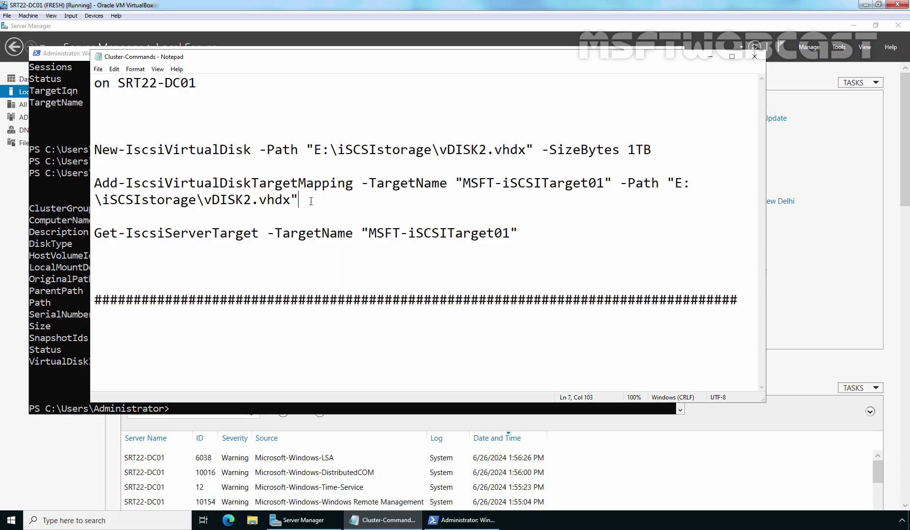
{"action": "left_click_drag", "start_coordinate": [299, 199], "coordinate": [98, 182]}
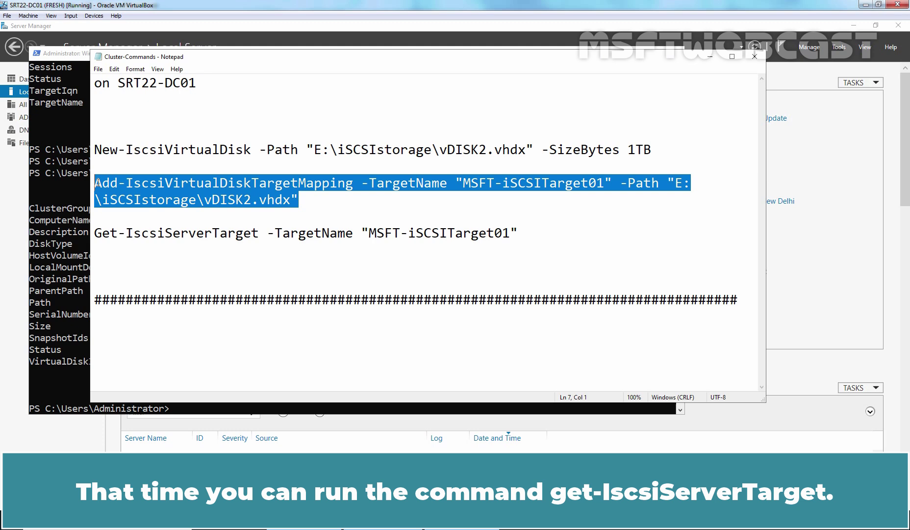
{"action": "right_click", "coordinate": [207, 197]}
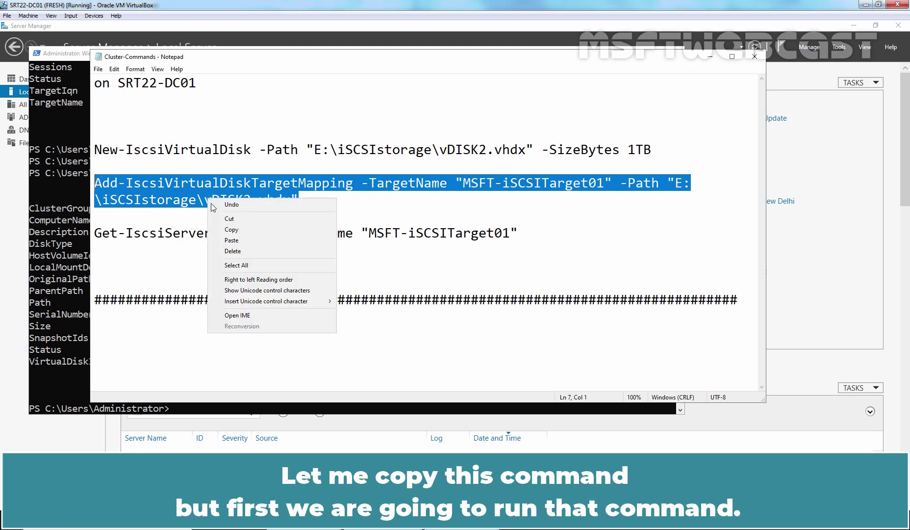
{"action": "left_click", "coordinate": [228, 231]}
- List the iSCSI targets with Get-IscsiServerTarget, correcting the Get-IscsiTarget typo
{"action": "left_click", "coordinate": [72, 300]}
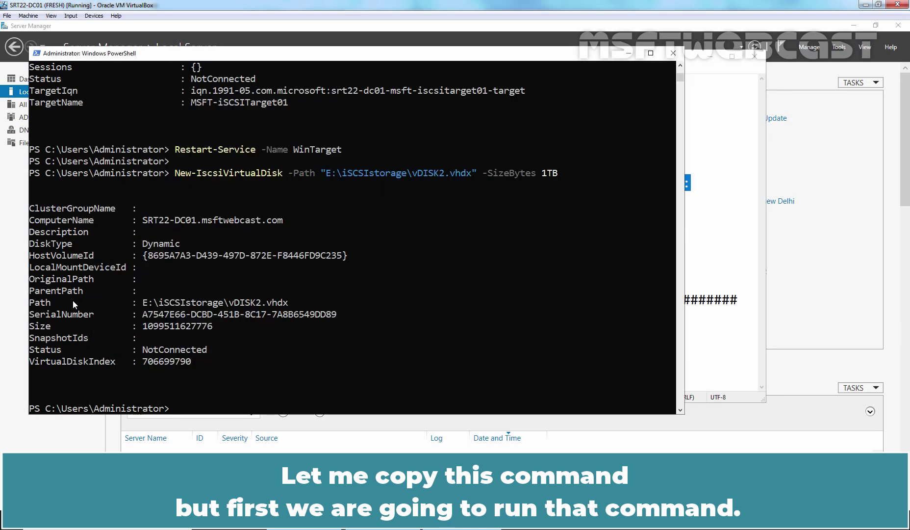
{"action": "type", "text": "get-iscs"}
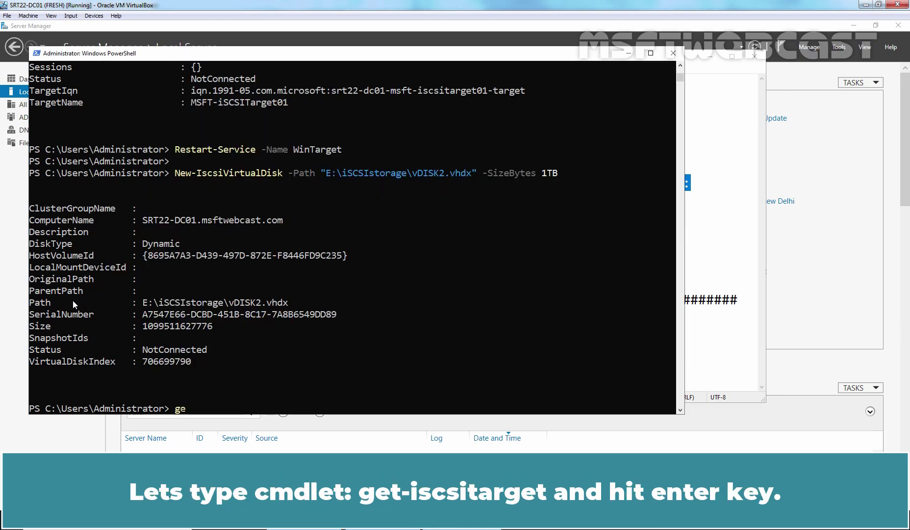
{"action": "type", "text": "itarg"}
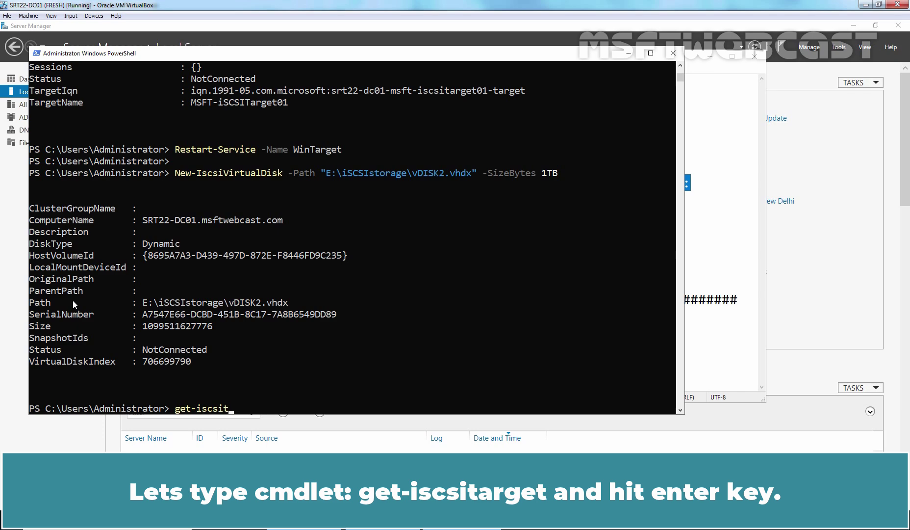
{"action": "key", "text": "Tab"}
{"action": "key", "text": "Return"}
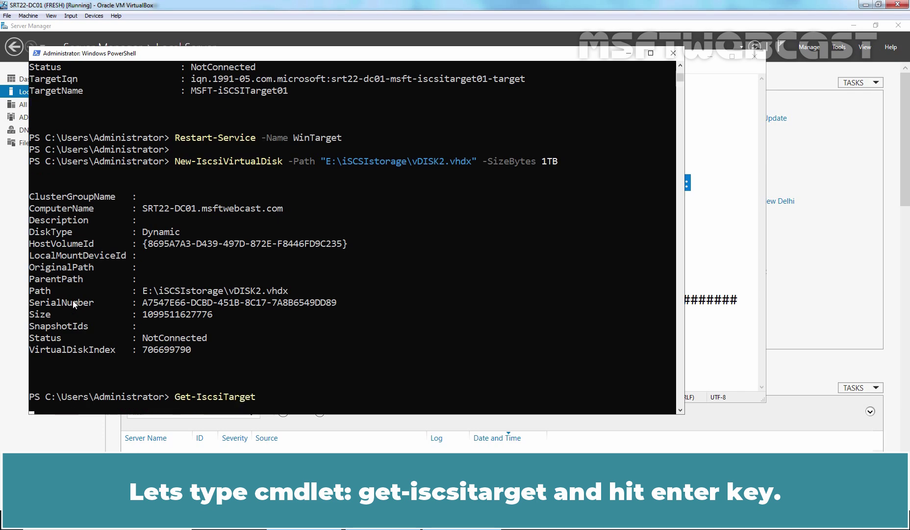
{"action": "key", "text": "Up"}
{"action": "key", "text": "Left"}
{"action": "key", "text": "Left"}
{"action": "key", "text": "Left"}
{"action": "key", "text": "Left"}
{"action": "key", "text": "Left"}
{"action": "key", "text": "Left"}
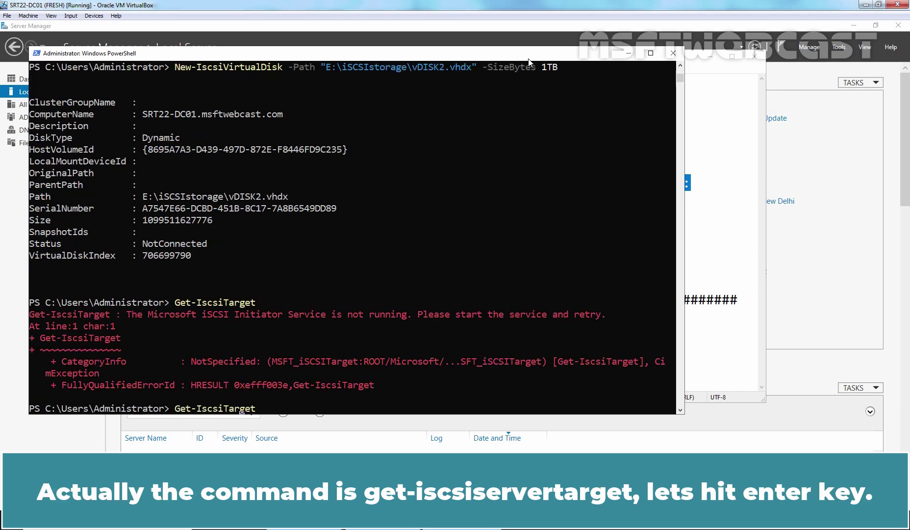
{"action": "type", "text": "server"}
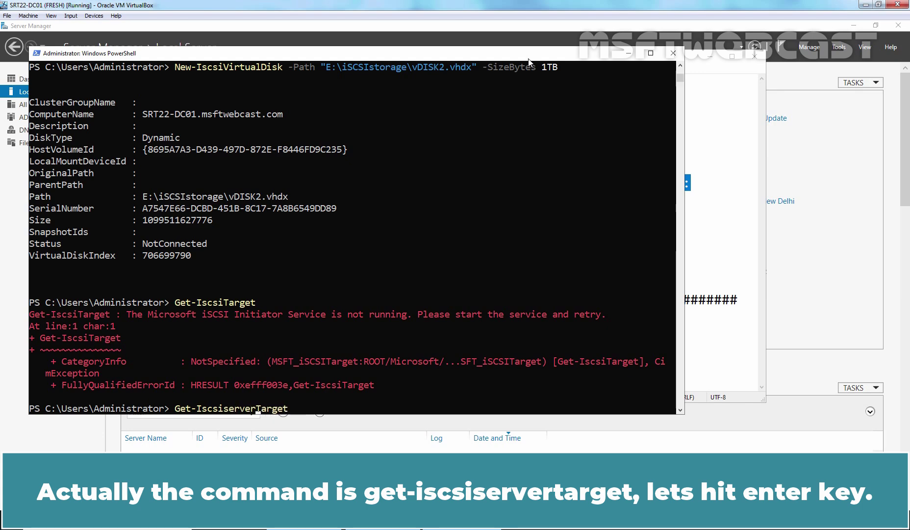
{"action": "key", "text": "Return"}
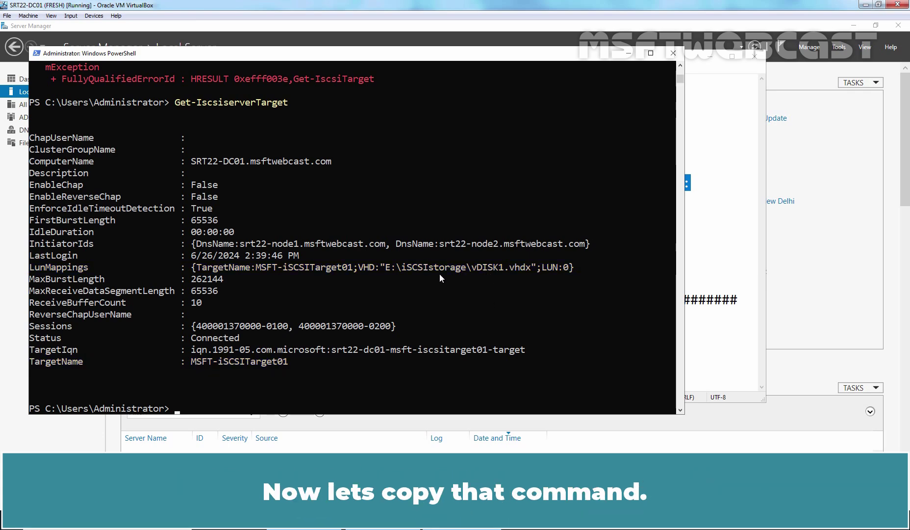
{"action": "key", "text": "alt+Tab"}
- Run the pasted mapping command for vDISK2.vhdx, then rerun Get-IscsiServerTarget to see LUN 1
{"action": "right_click", "coordinate": [300, 176]}
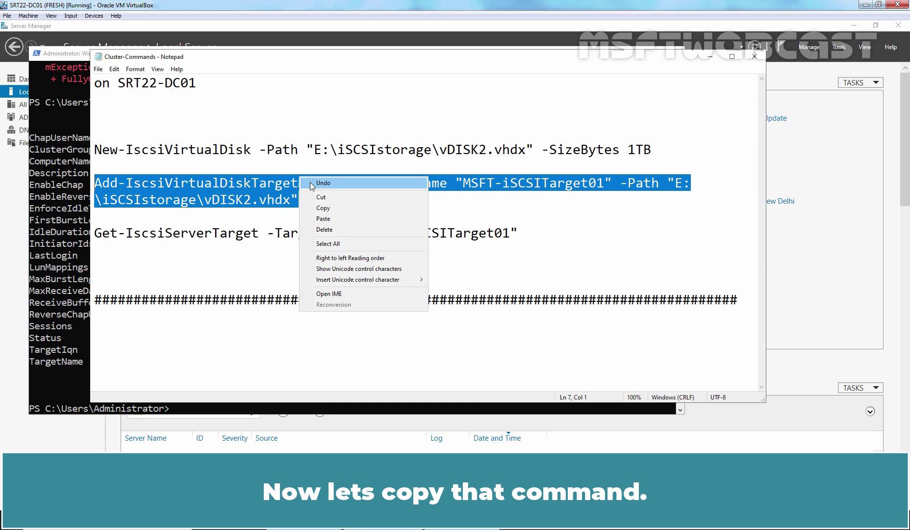
{"action": "left_click", "coordinate": [321, 205]}
{"action": "left_click", "coordinate": [81, 377]}
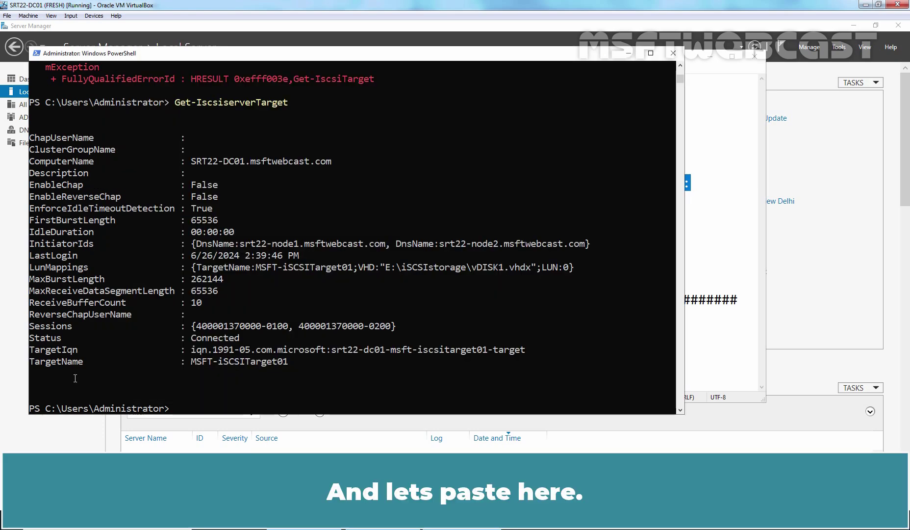
{"action": "right_click", "coordinate": [293, 382]}
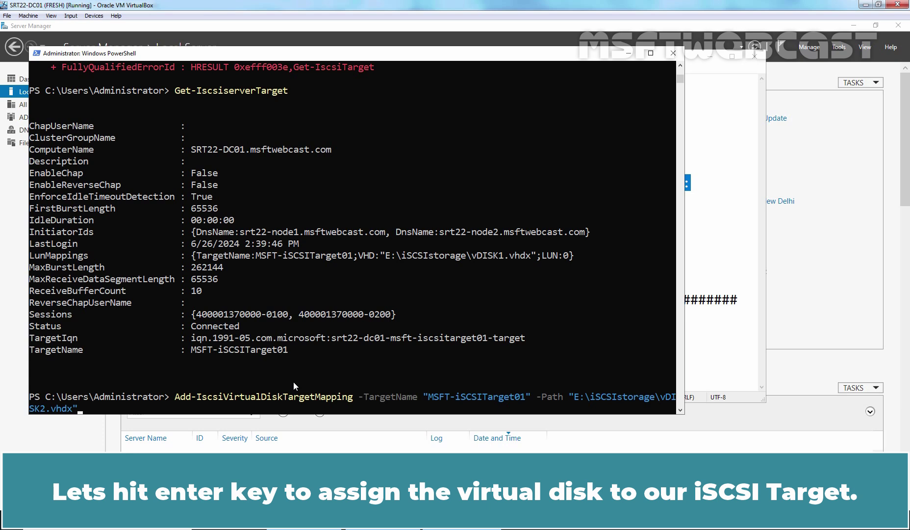
{"action": "key", "text": "Return"}
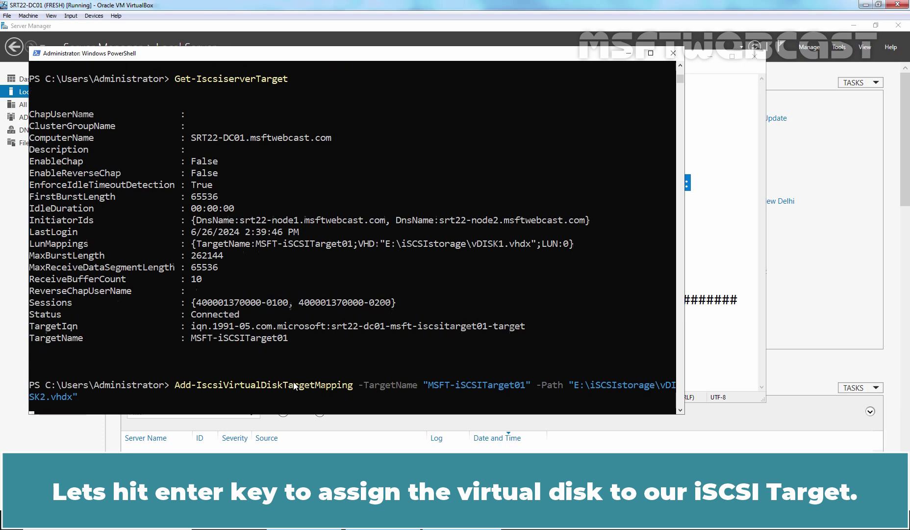
{"action": "key", "text": "Up"}
{"action": "key", "text": "Up"}
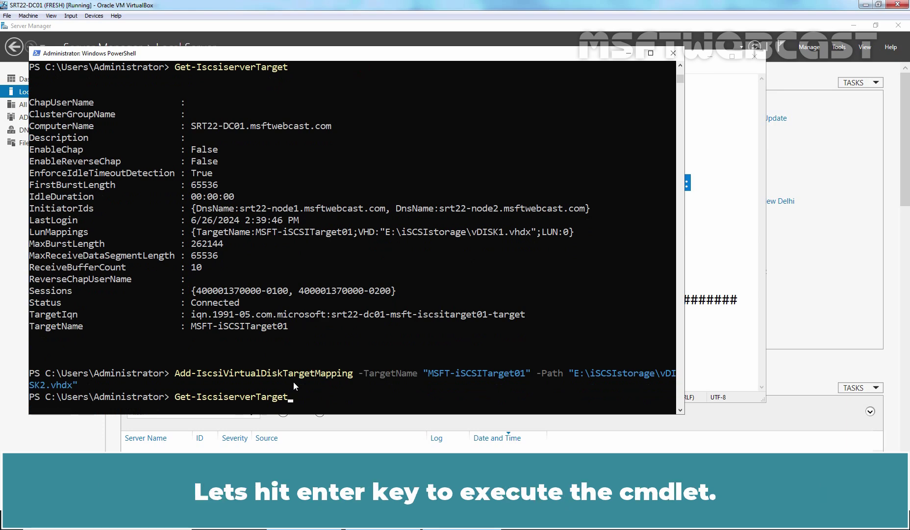
{"action": "key", "text": "Return"}
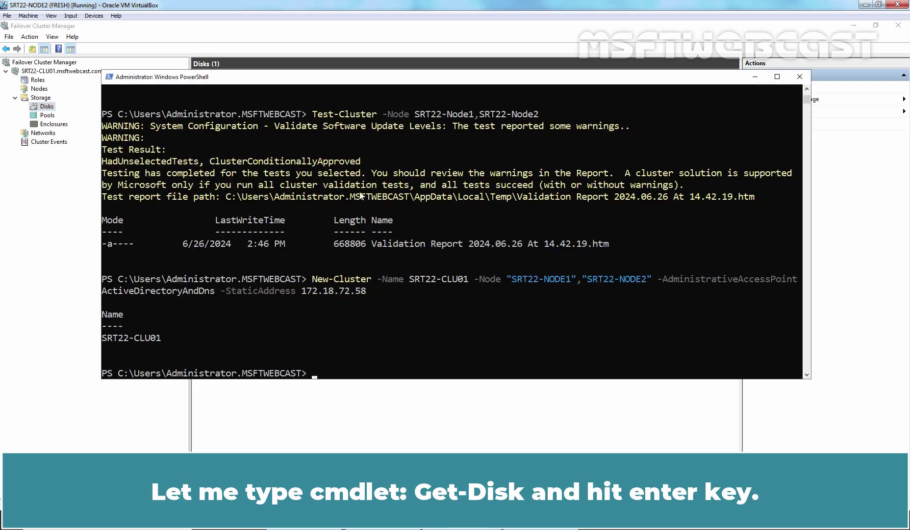
- List disks with get-disk, then run Set-Disk -Number 2 -IsOffline $false to online the 1 TB disk
{"action": "type", "text": "get-disk"}
{"action": "key", "text": "Return"}
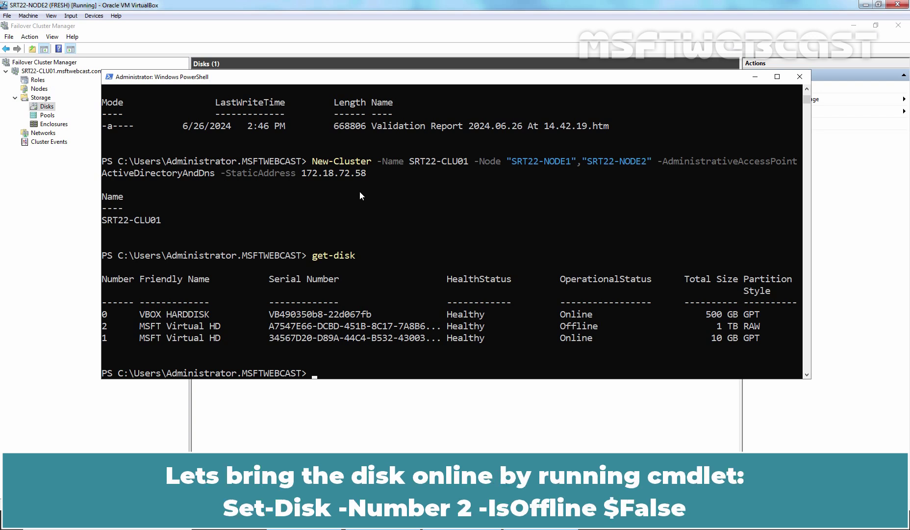
{"action": "type", "text": "set"}
{"action": "type", "text": "-dis"}
{"action": "key", "text": "Tab"}
{"action": "type", "text": "-n"}
{"action": "key", "text": "Tab"}
{"action": "type", "text": "2 "}
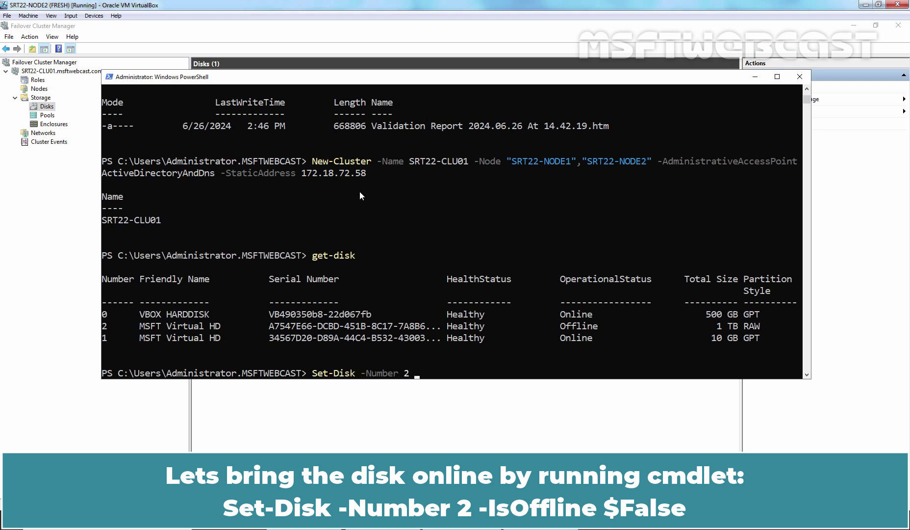
{"action": "type", "text": "-is"}
{"action": "key", "text": "Tab"}
{"action": "type", "text": "$false"}
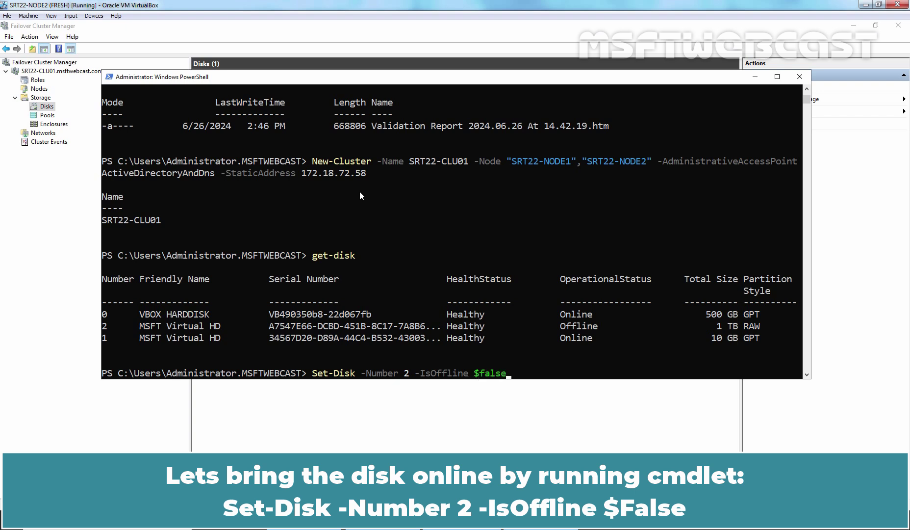
{"action": "key", "text": "Return"}
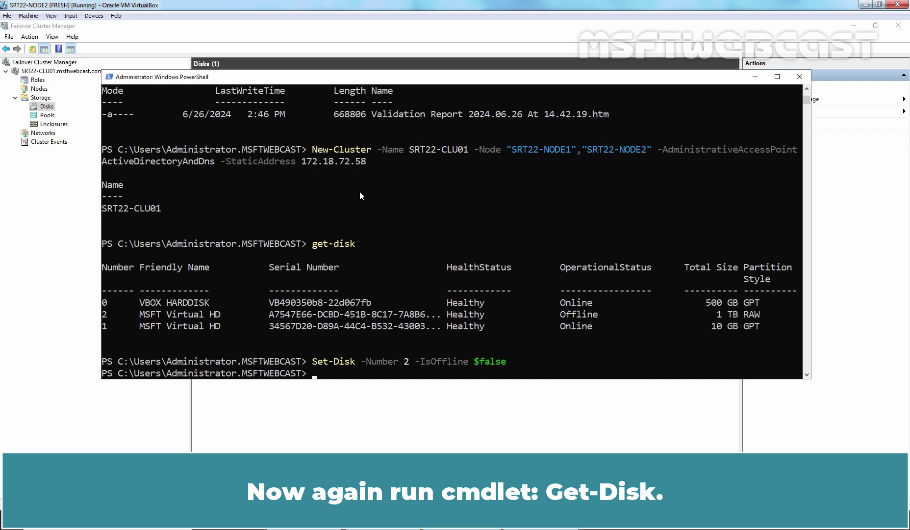
- Check disk 2 is online, run Initialize-Disk -Number 2 -PartitionStyle gpt, and recheck with get-disk
{"action": "key", "text": "Up"}
{"action": "key", "text": "Up"}
{"action": "key", "text": "Return"}
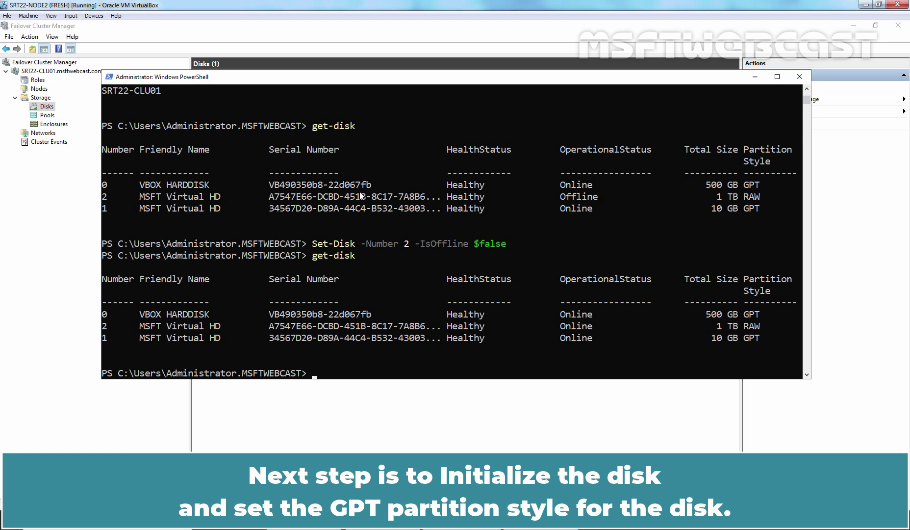
{"action": "type", "text": "initi"}
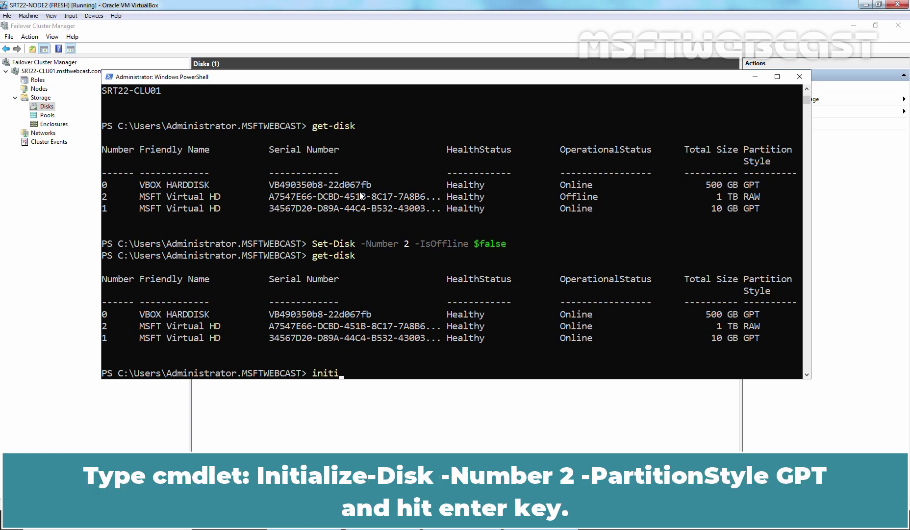
{"action": "type", "text": "alize-di"}
{"action": "key", "text": "Tab"}
{"action": "type", "text": "-n"}
{"action": "key", "text": "Tab"}
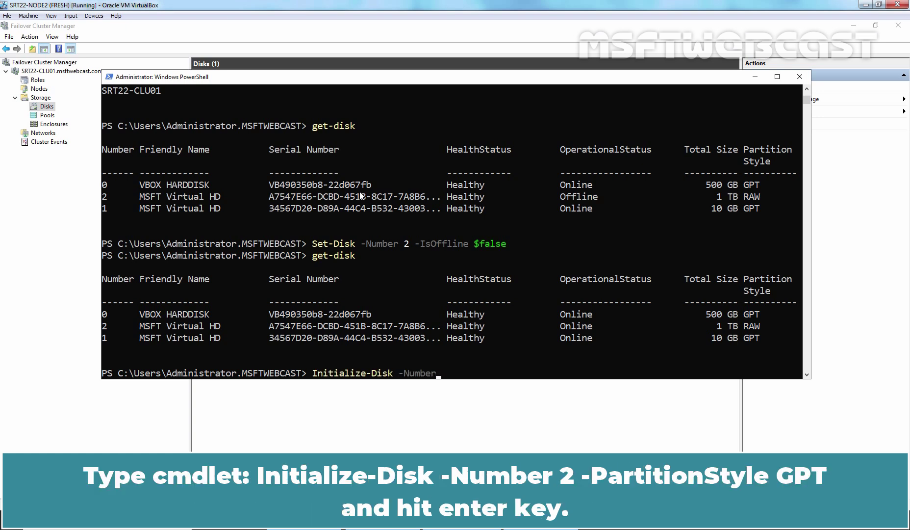
{"action": "type", "text": "2 -p"}
{"action": "key", "text": "Tab"}
{"action": "type", "text": "gpt"}
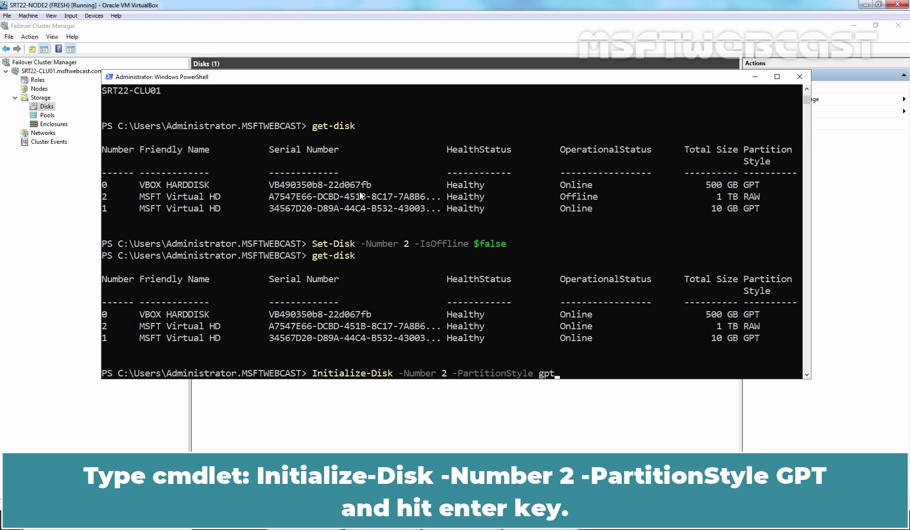
{"action": "key", "text": "Return"}
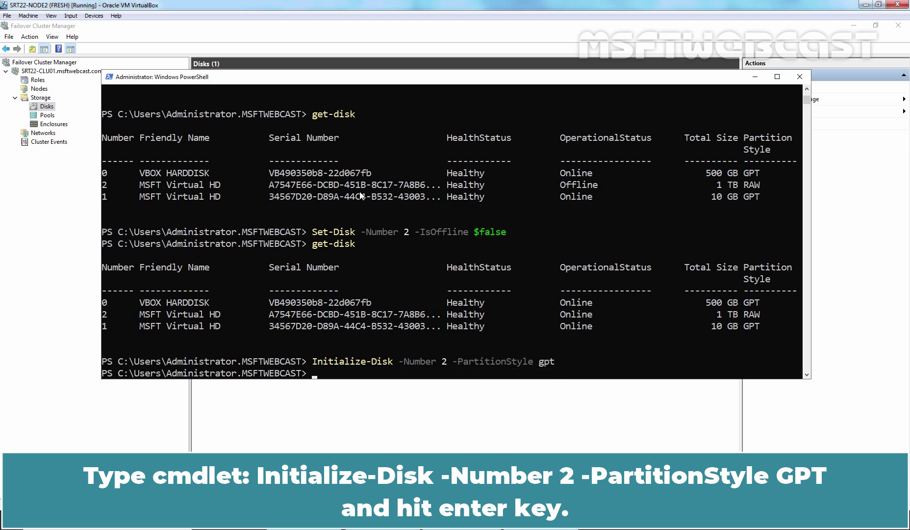
{"action": "key", "text": "Up"}
{"action": "key", "text": "Up"}
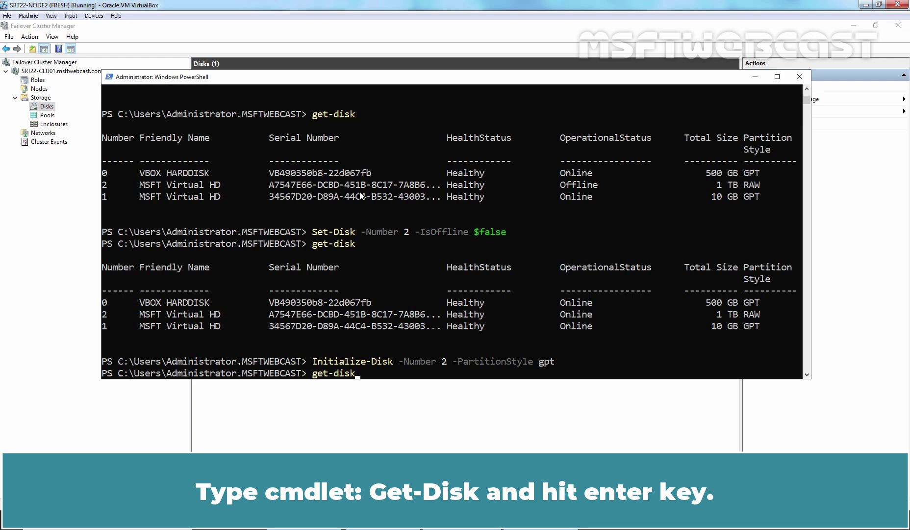
{"action": "key", "text": "Return"}
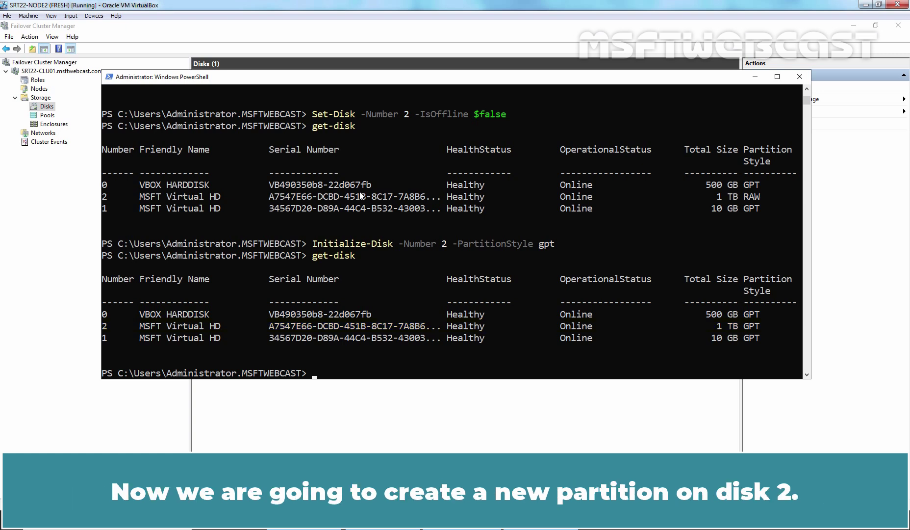
- Run New-Partition -DiskNumber 2 -UseMaximumSize -AssignDriveLetter, yielding a 1023.98 GB partition on F
{"action": "type", "text": "new-part"}
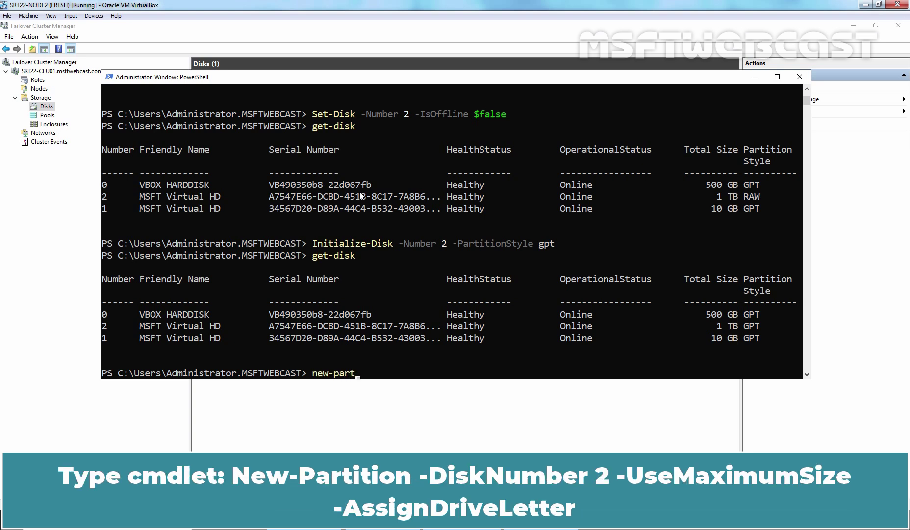
{"action": "key", "text": "Tab"}
{"action": "type", "text": "-DiskNumber 2 "}
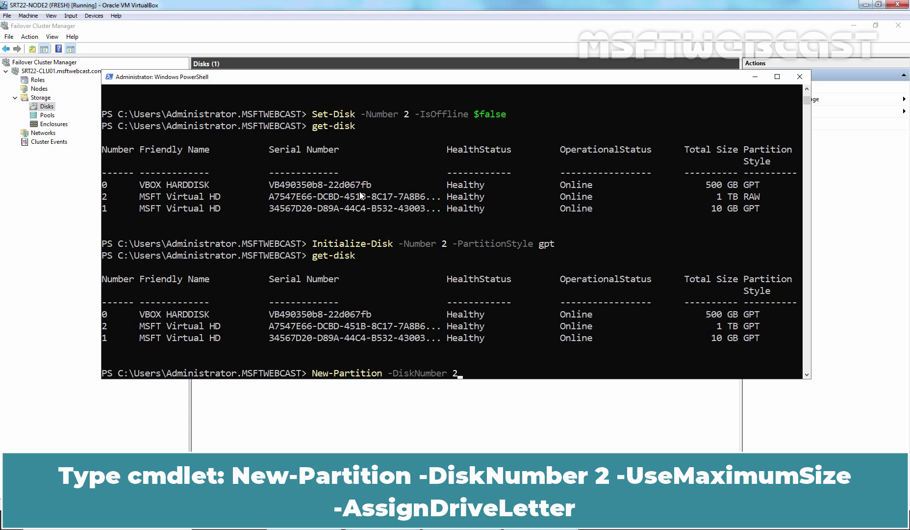
{"action": "type", "text": "-use"}
{"action": "key", "text": "Tab"}
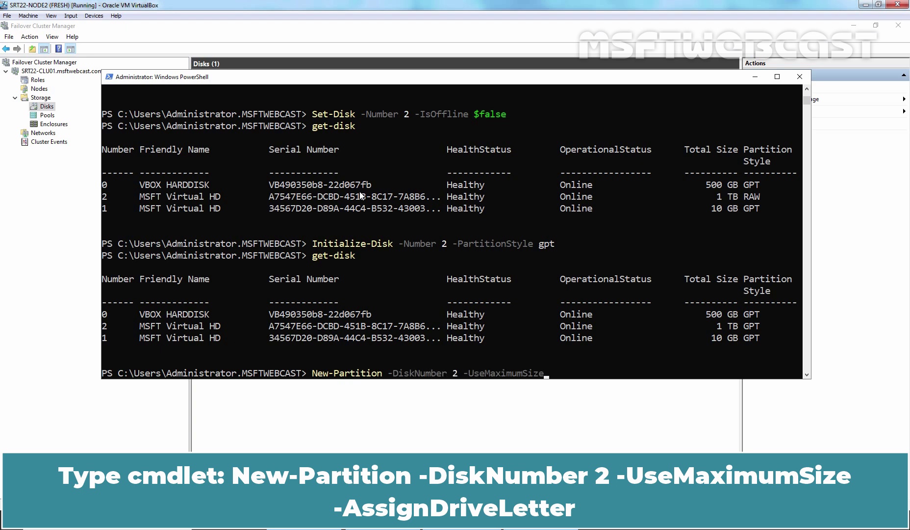
{"action": "type", "text": "-ass"}
{"action": "key", "text": "Tab"}
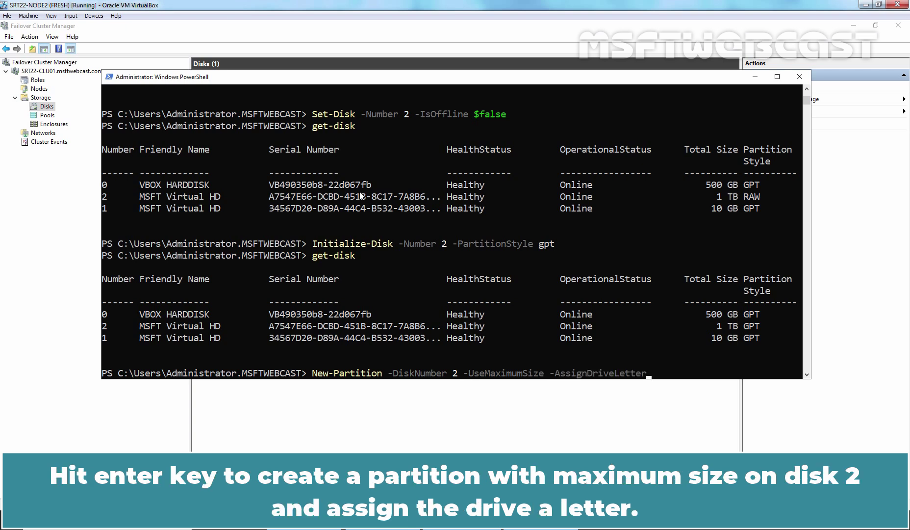
{"action": "key", "text": "Return"}
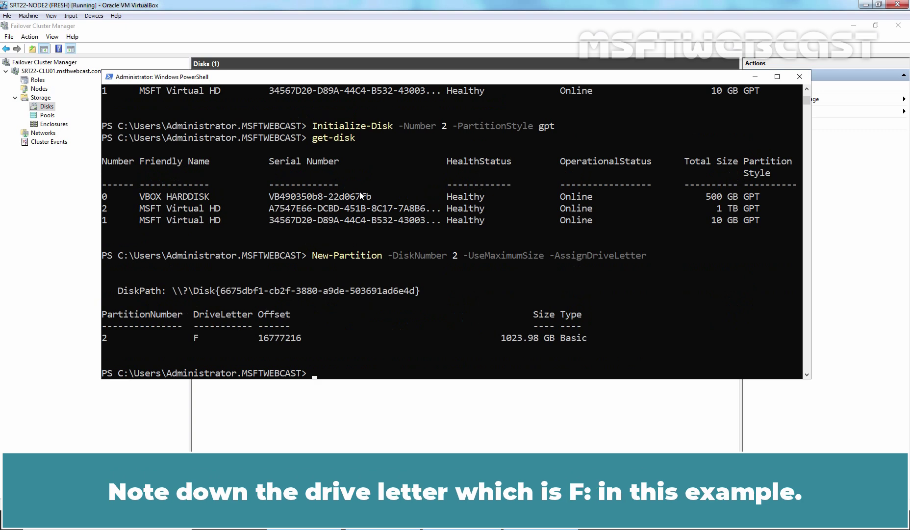
- List the server's volumes with Get-Volume
{"action": "type", "text": "get"}
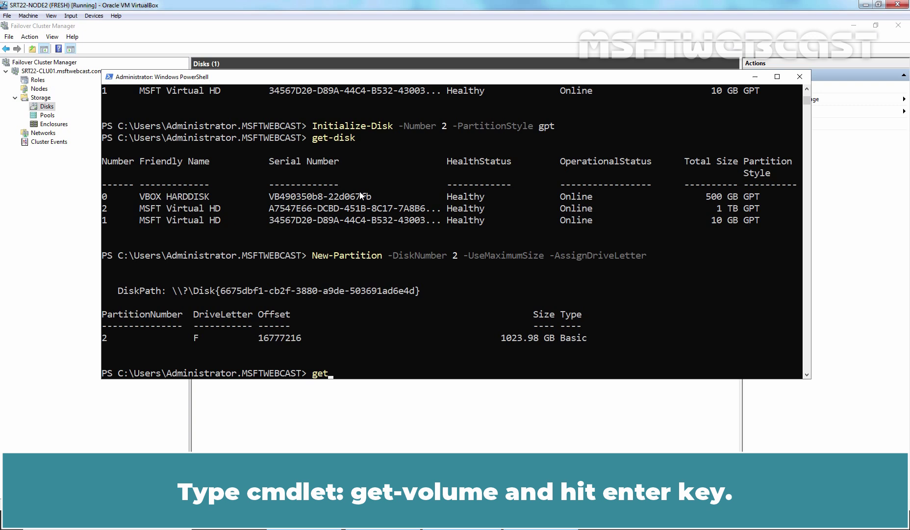
{"action": "type", "text": "-volu"}
{"action": "key", "text": "Tab"}
{"action": "key", "text": "Return"}
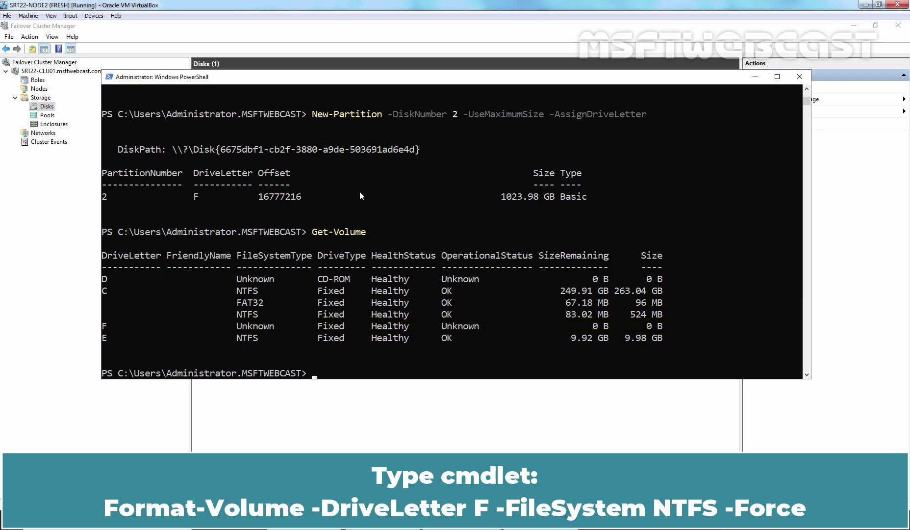
- Format drive F as NTFS with Format-Volume -Force, then rerun Get-Volume to confirm
{"action": "type", "text": "format-vo"}
{"action": "key", "text": "Tab"}
{"action": "type", "text": "-d"}
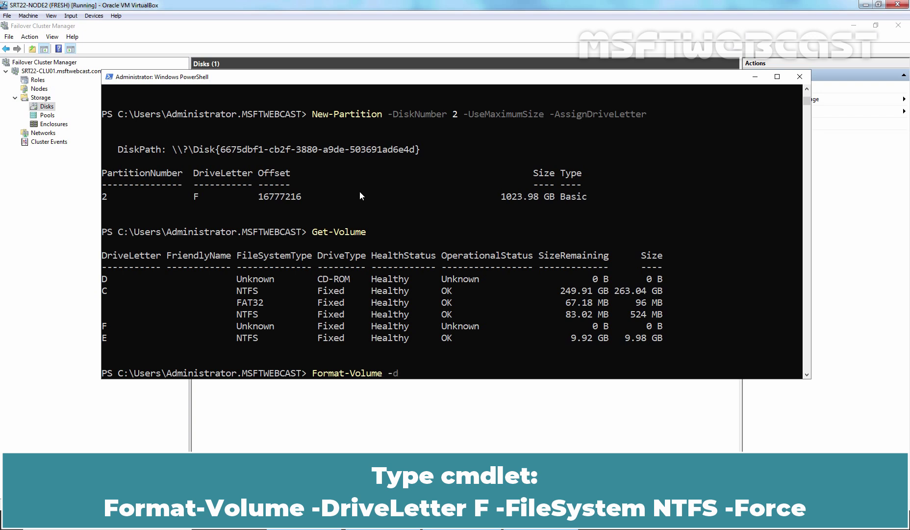
{"action": "key", "text": "Tab"}
{"action": "type", "text": "F -f"}
{"action": "key", "text": "Tab"}
{"action": "type", "text": "nt"}
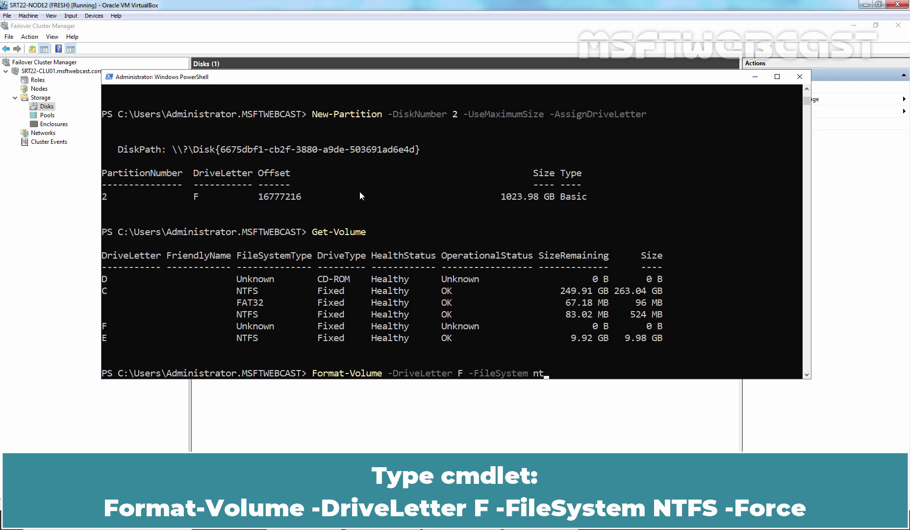
{"action": "type", "text": "fs -for"}
{"action": "key", "text": "Tab"}
{"action": "key", "text": "Return"}
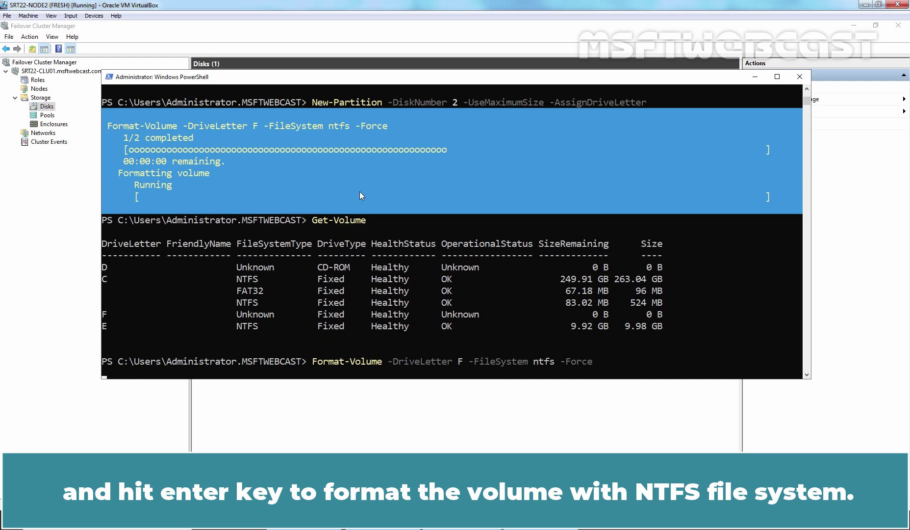
{"action": "key", "text": "Up"}
{"action": "key", "text": "Up"}
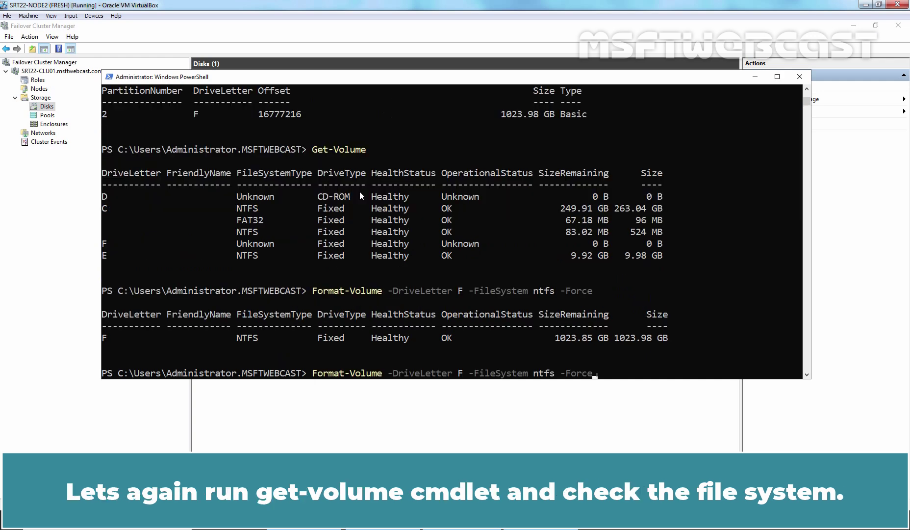
{"action": "key", "text": "Return"}
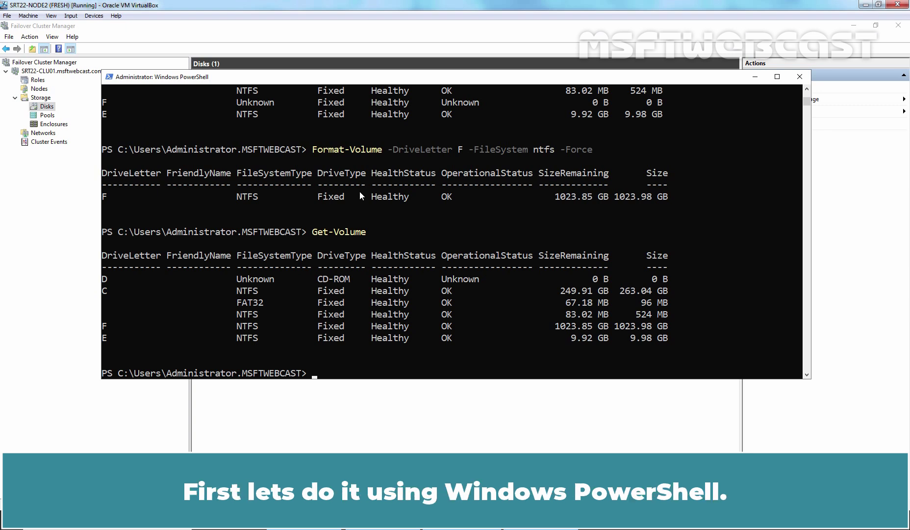
- Add disk 2 to the cluster with get-disk -Number 2 | Add-ClusterDisk
{"action": "type", "text": "get"}
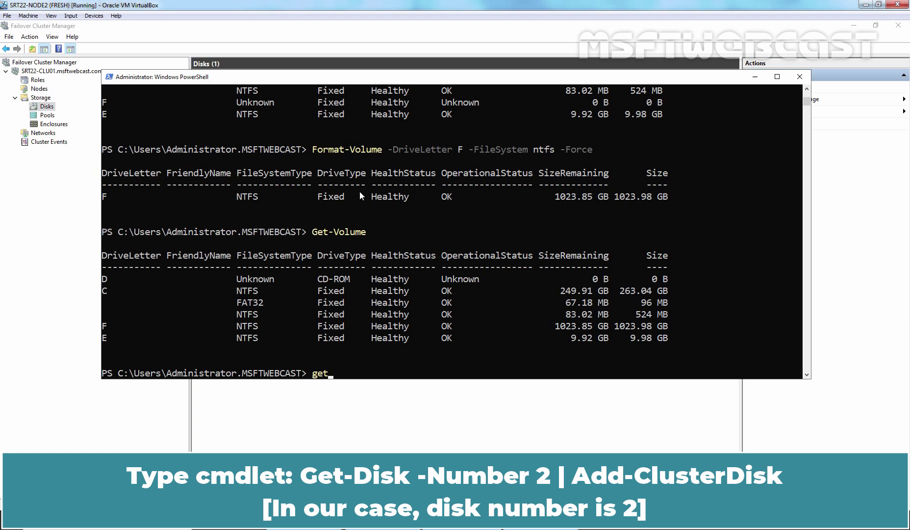
{"action": "type", "text": "-disk -Number 2 | add-"}
{"action": "key", "text": "Tab"}
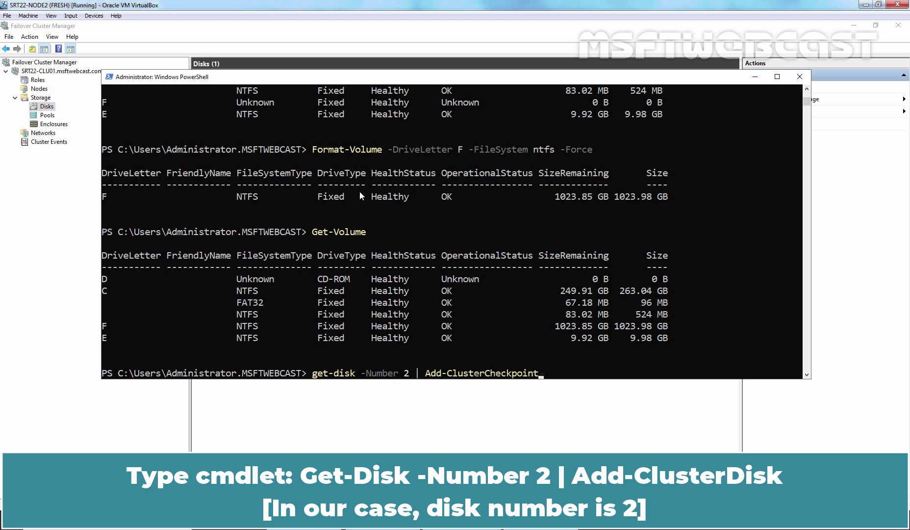
{"action": "key", "text": "Tab"}
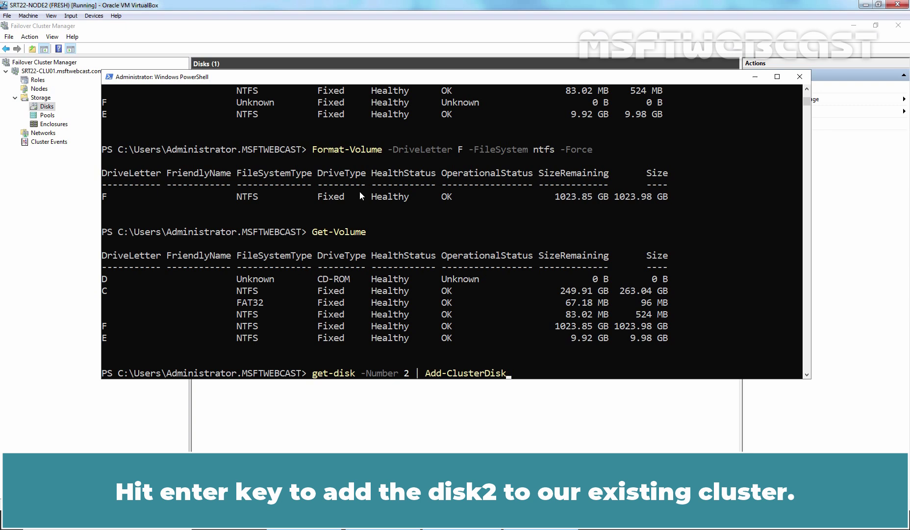
{"action": "key", "text": "Return"}
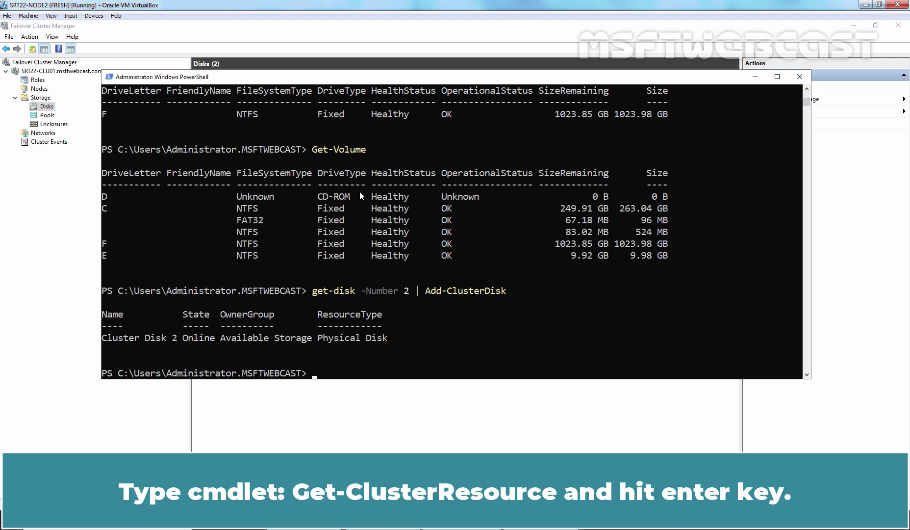
- List the cluster resources with Get-ClusterResource
{"action": "type", "text": "get-clusterre"}
{"action": "key", "text": "Tab"}
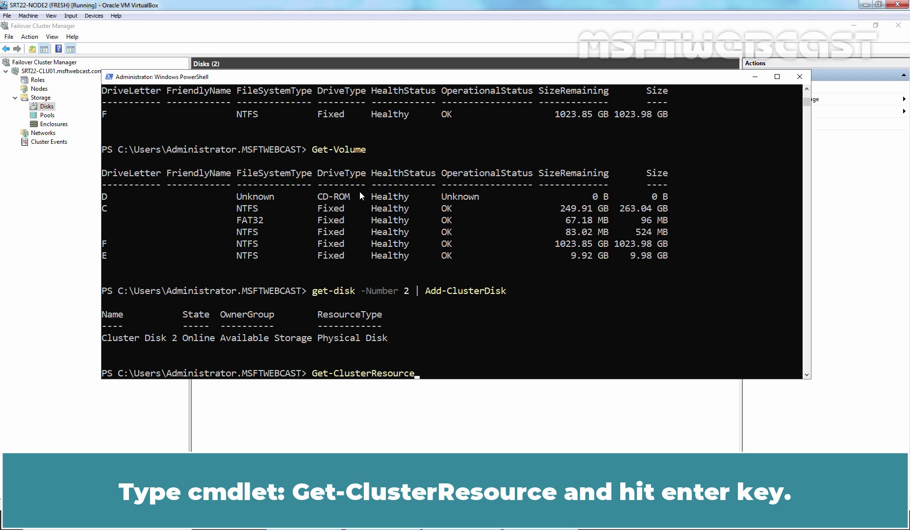
{"action": "key", "text": "Return"}
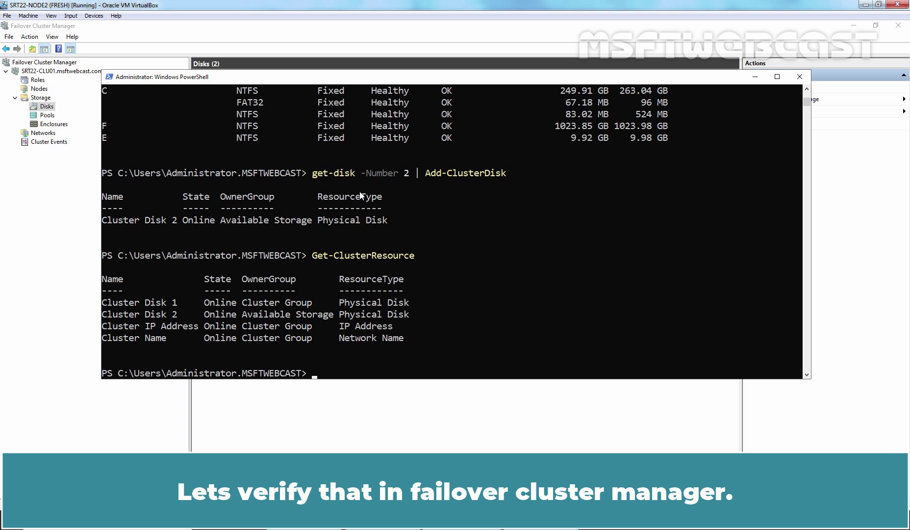
- Refresh the SRT22-CLU01 cluster in Failover Cluster Manager and view its Storage > Disks page
{"action": "left_click", "coordinate": [69, 198]}
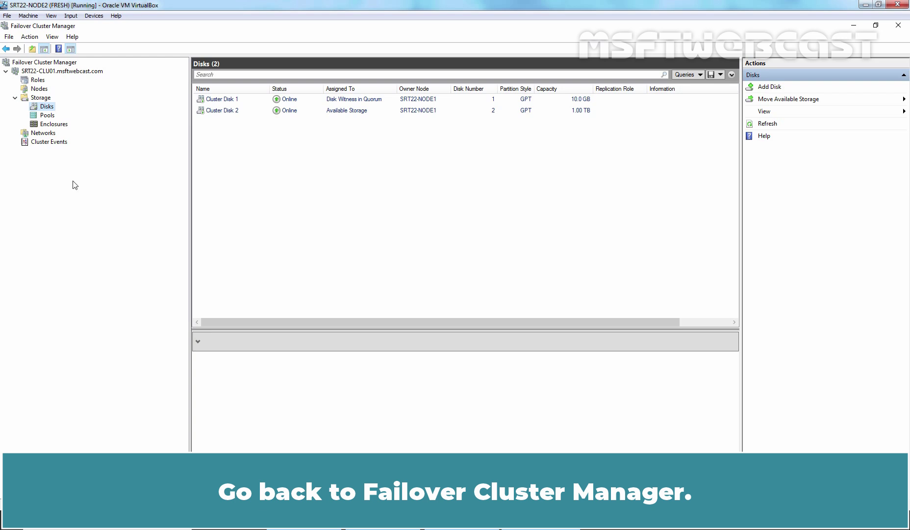
{"action": "left_click", "coordinate": [51, 72]}
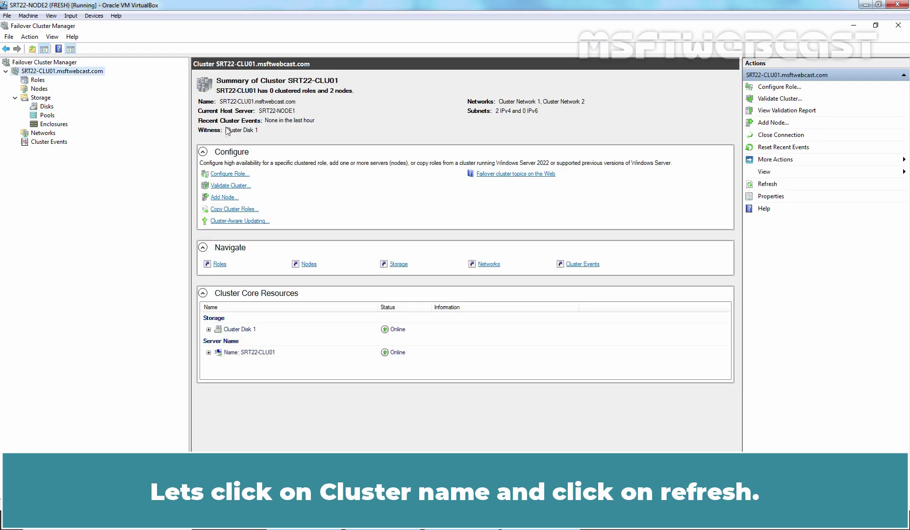
{"action": "left_click", "coordinate": [768, 184]}
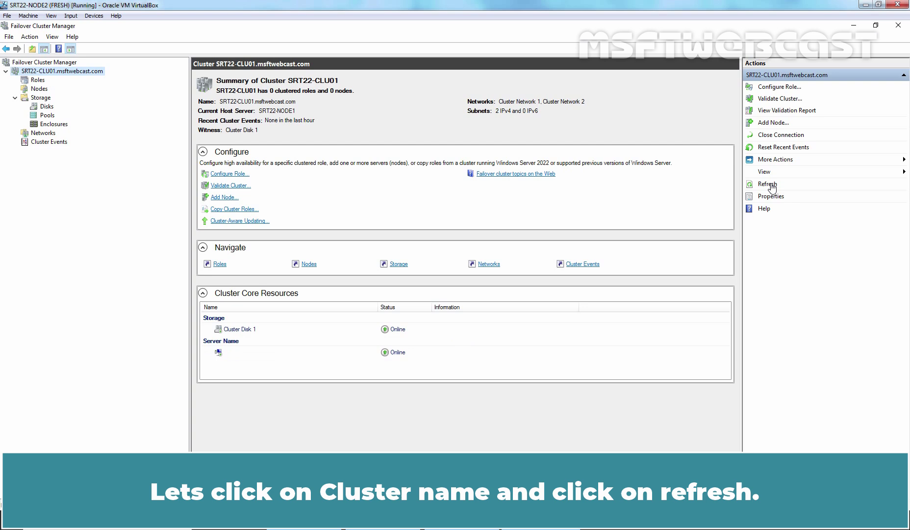
{"action": "left_click", "coordinate": [46, 107]}
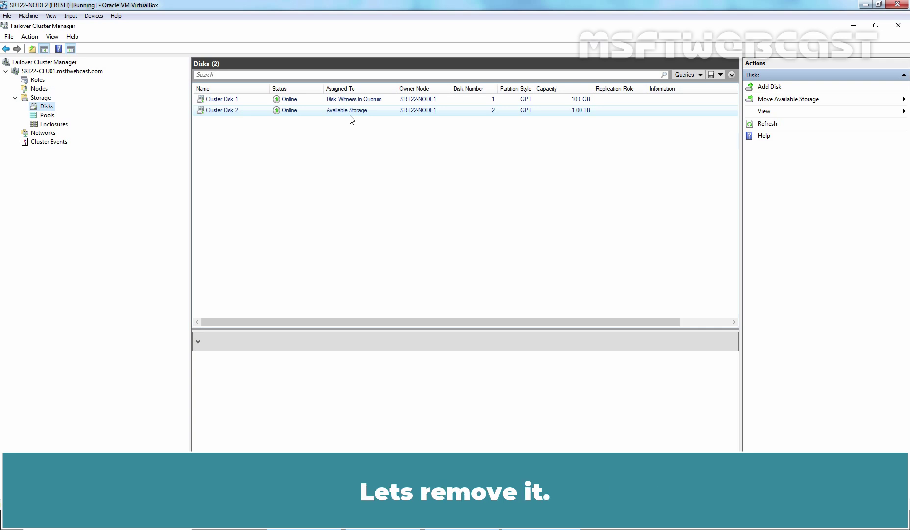
- Remove Cluster Disk 2 from the cluster, confirming the prompt
{"action": "right_click", "coordinate": [287, 113]}
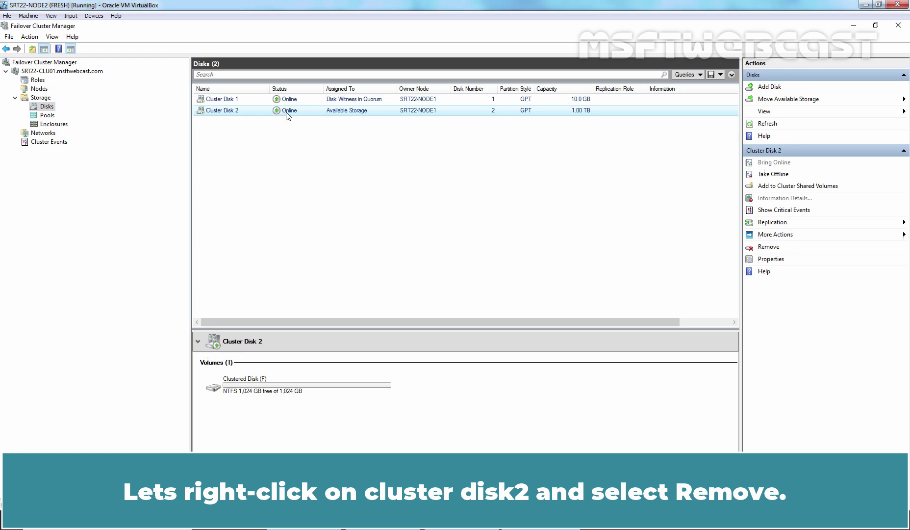
{"action": "left_click", "coordinate": [317, 205]}
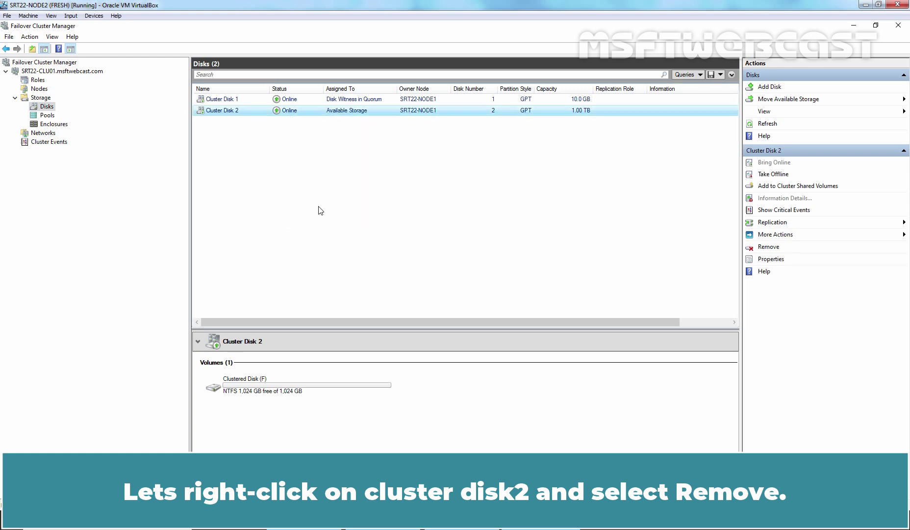
{"action": "left_click", "coordinate": [515, 283]}
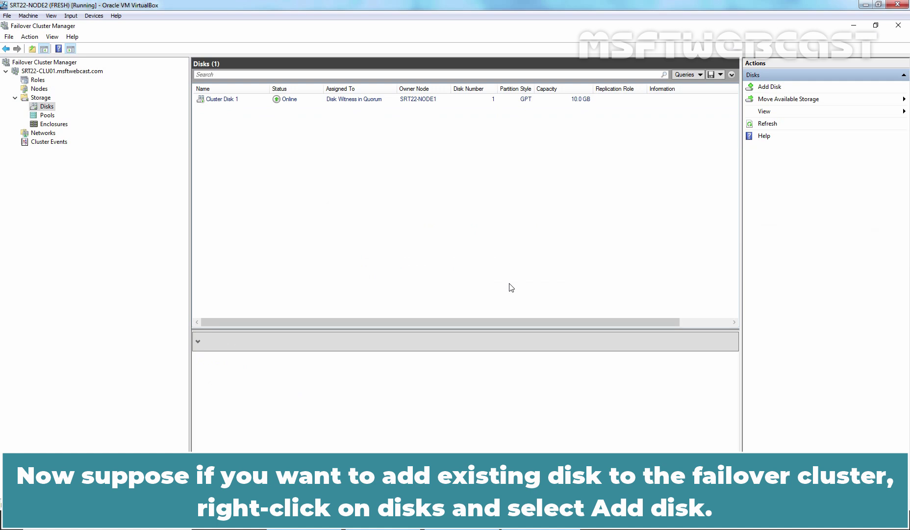
- Add Cluster Disk 2 back through Add Disk with it checked
{"action": "right_click", "coordinate": [43, 109]}
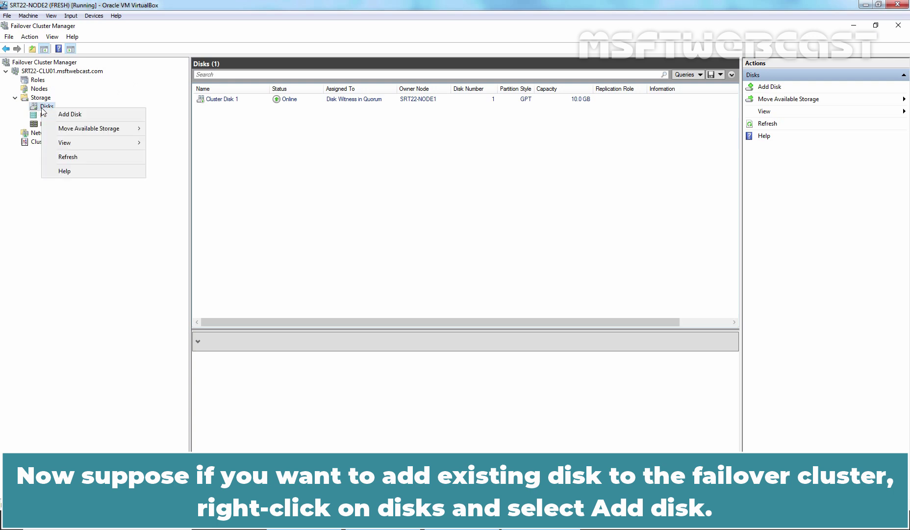
{"action": "left_click", "coordinate": [73, 115]}
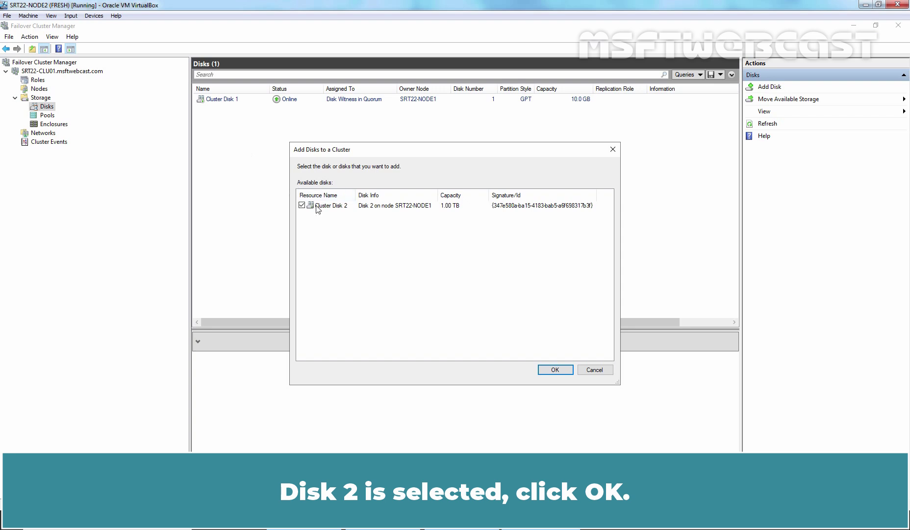
{"action": "left_click", "coordinate": [556, 371]}
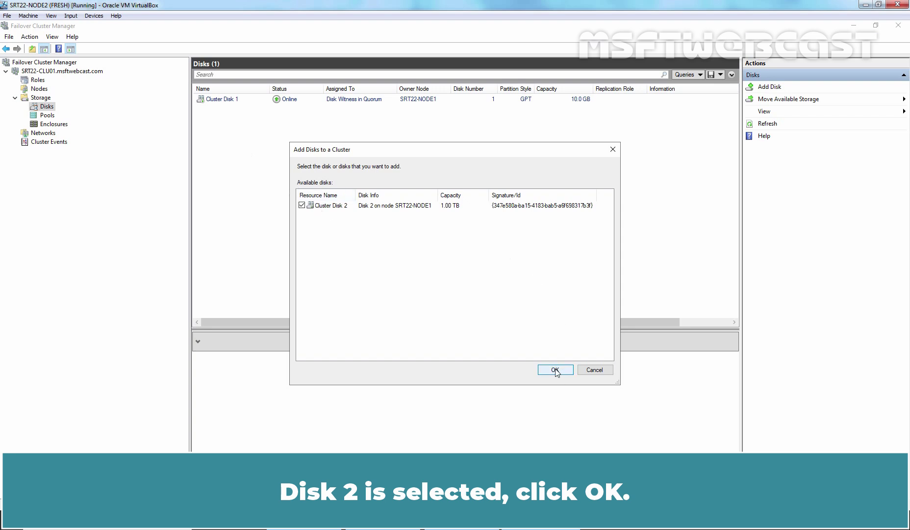